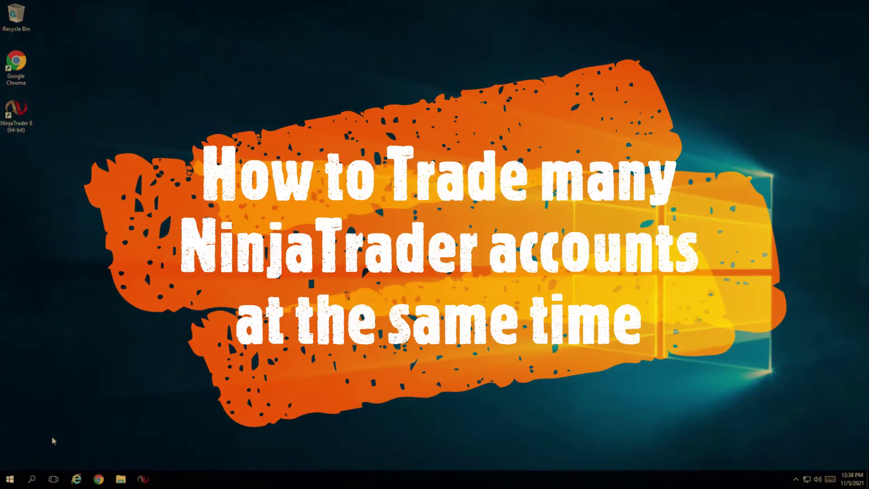
# Go to Control Panel's Manage Accounts page, which lists only the Administrator account
pyautogui.click(9, 479)
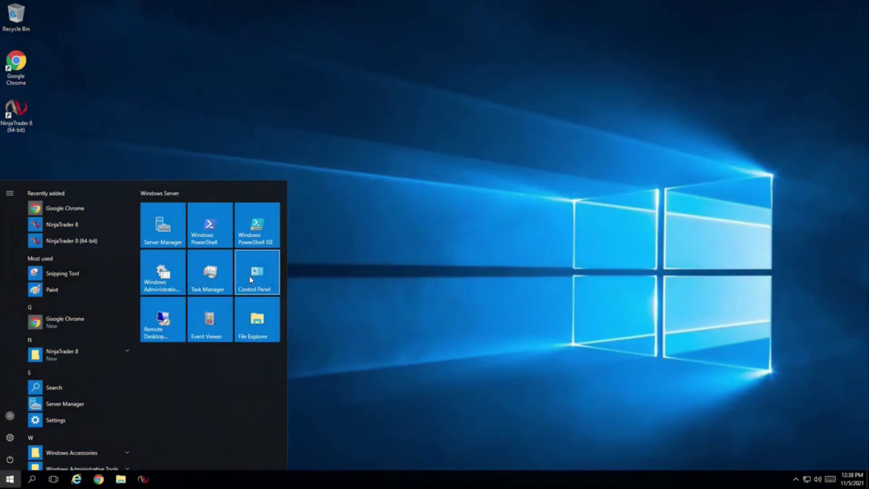
pyautogui.click(250, 279)
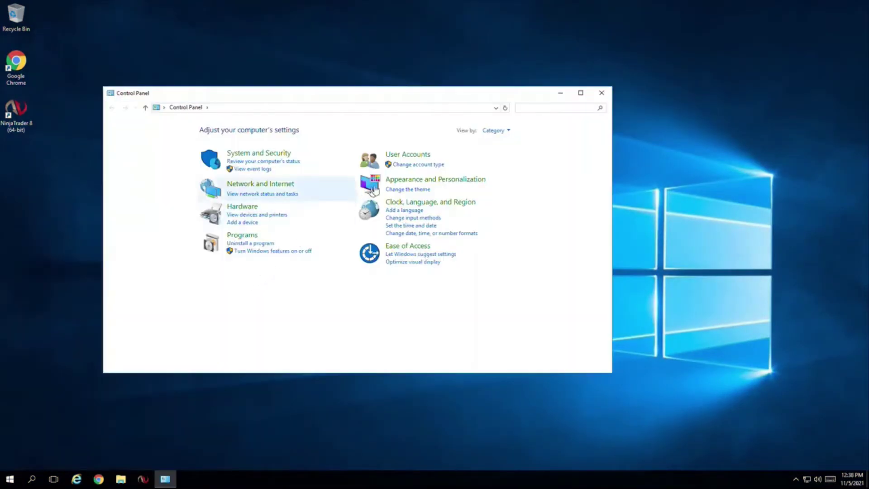
pyautogui.click(436, 168)
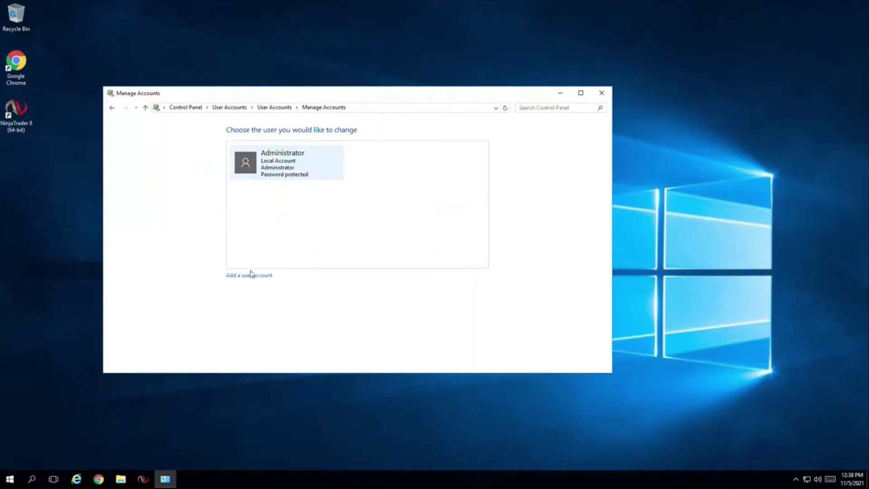
# Create local user Account2 with a password, confirmed password and password hint
pyautogui.click(247, 276)
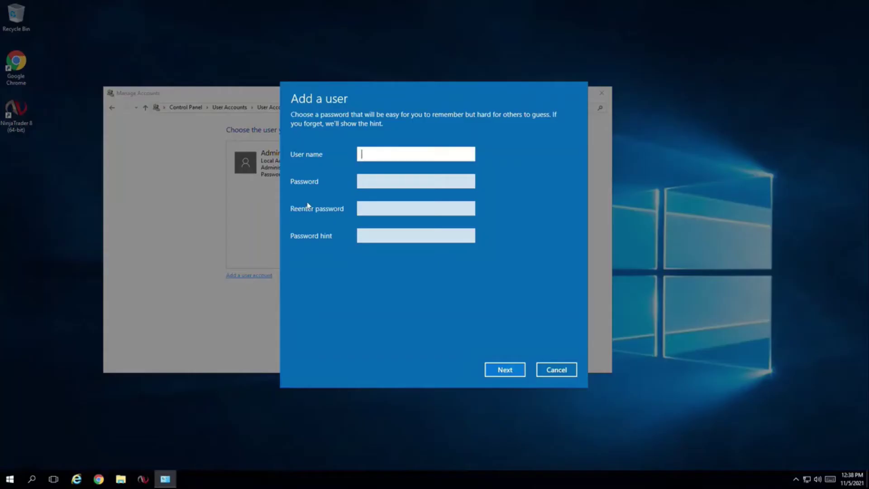
pyautogui.click(384, 154)
pyautogui.write('Account2')
pyautogui.click(384, 180)
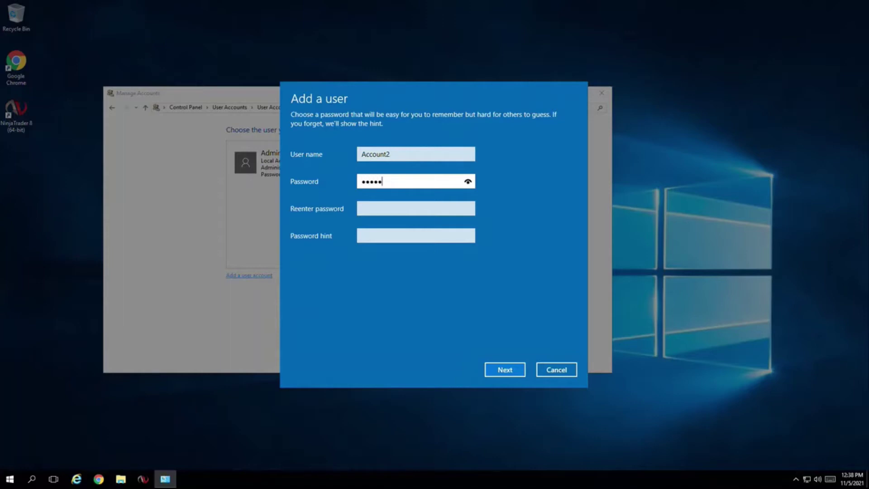
pyautogui.click(382, 207)
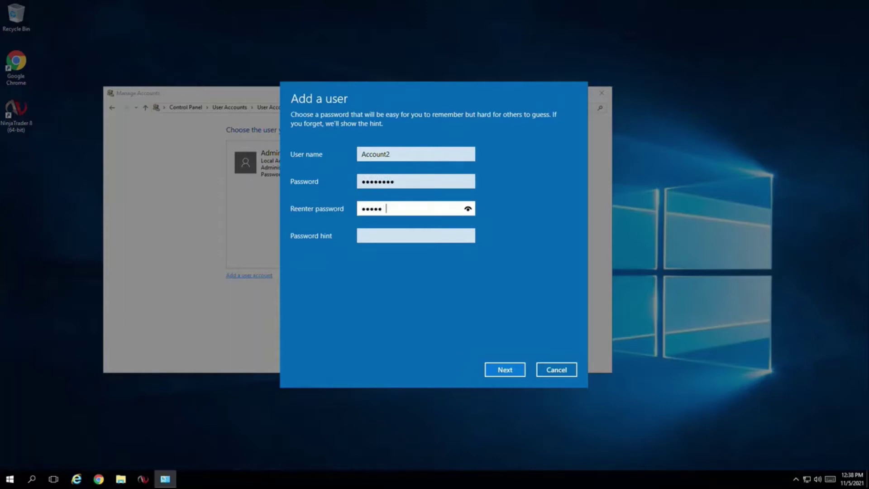
pyautogui.click(379, 234)
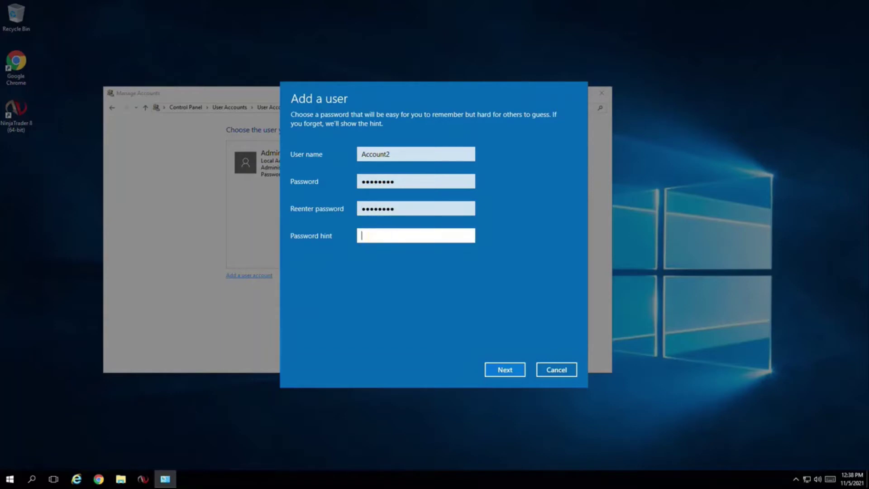
pyautogui.write('hint')
pyautogui.click(503, 369)
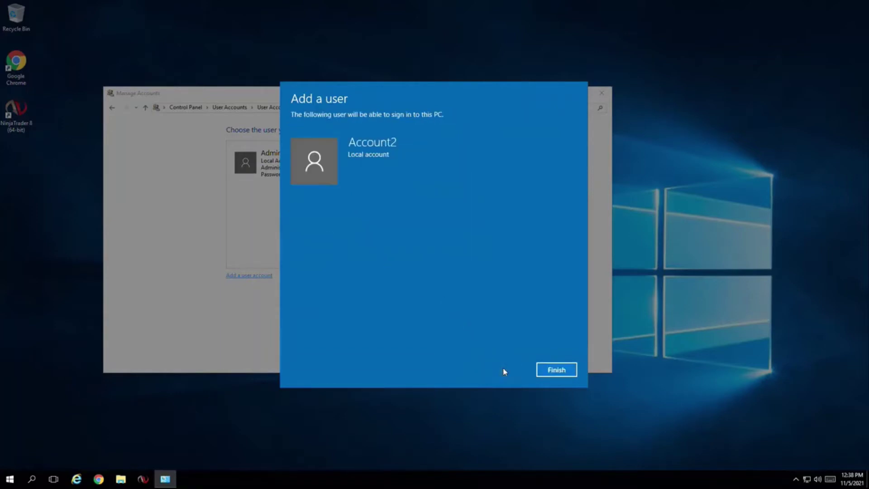
# Finish creating Account2 and change its account type to Administrator
pyautogui.click(542, 373)
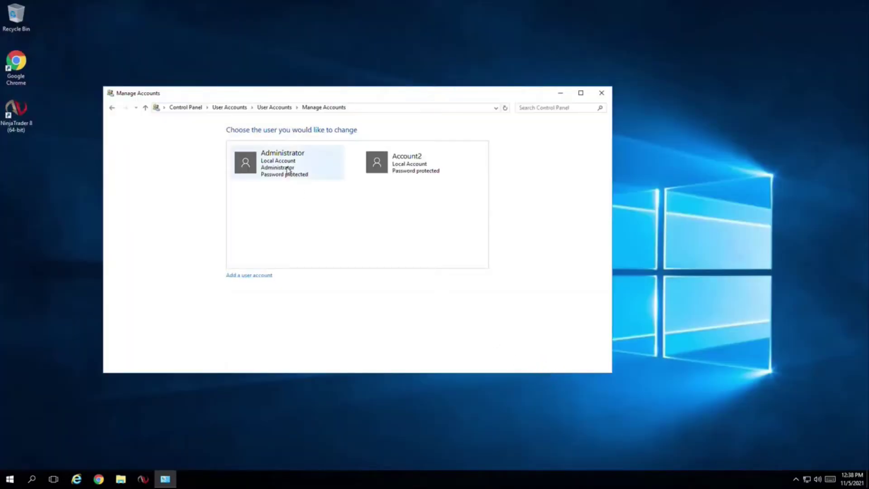
pyautogui.click(439, 166)
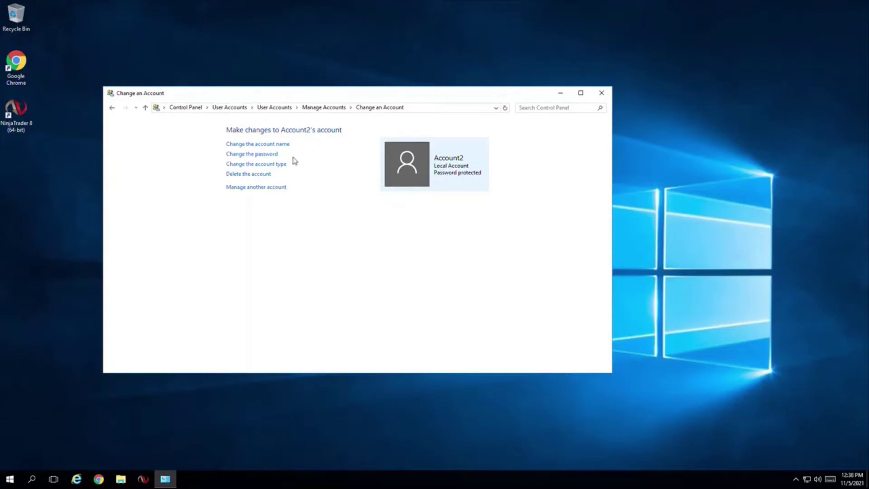
pyautogui.click(268, 165)
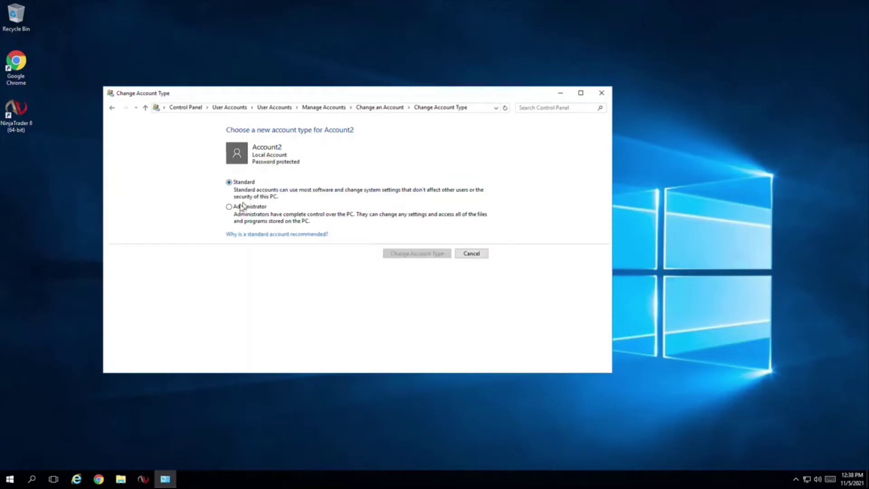
pyautogui.click(230, 208)
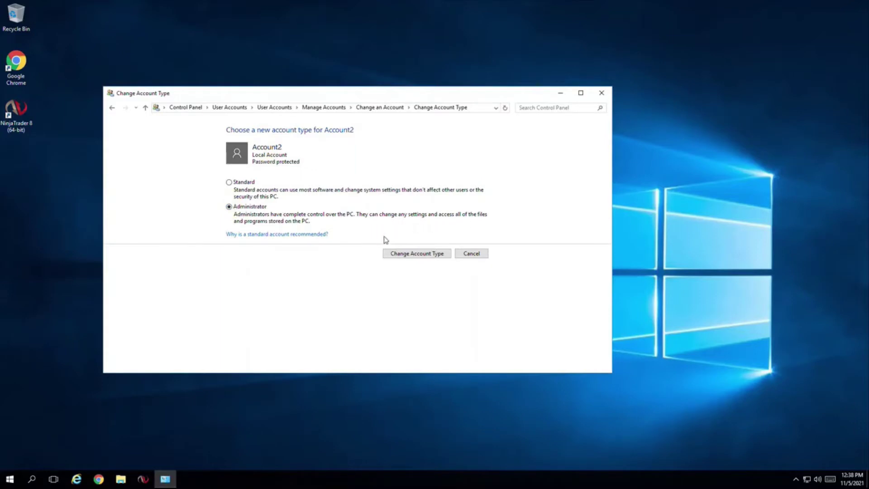
pyautogui.click(404, 254)
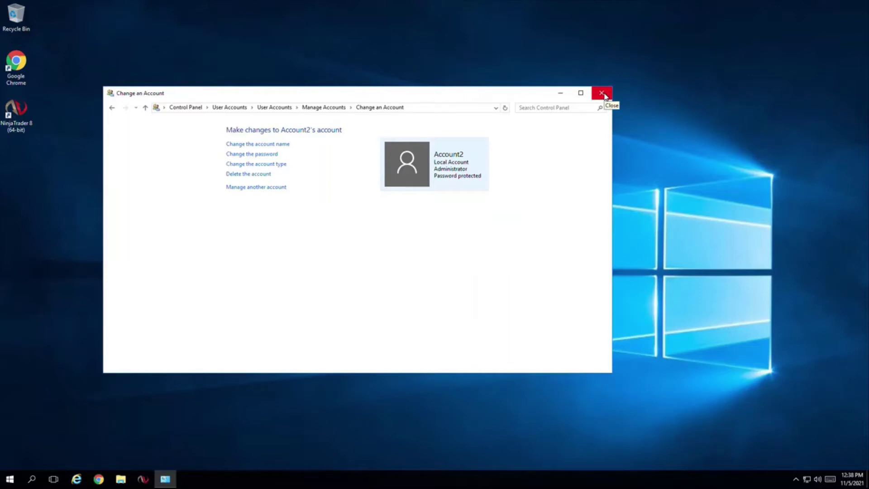
# Close Control Panel and start a Remote Desktop connection to 207.244.231.244:50000
pyautogui.click(601, 93)
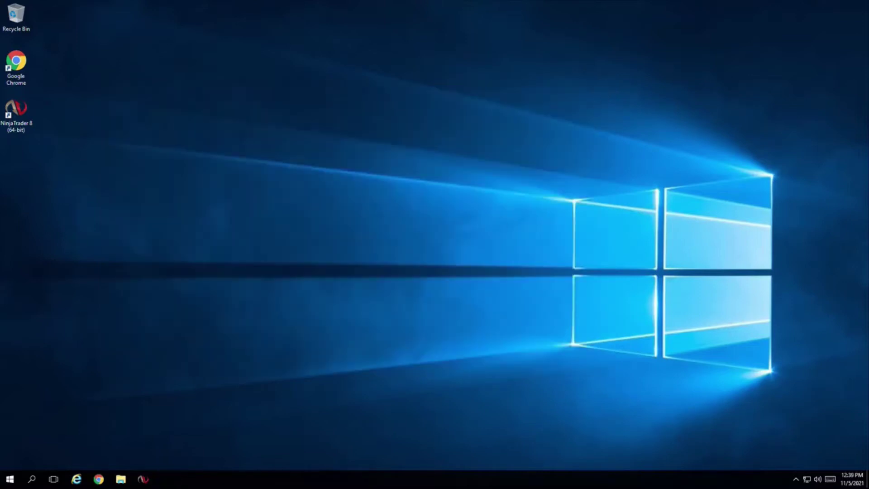
pyautogui.rightClick(98, 479)
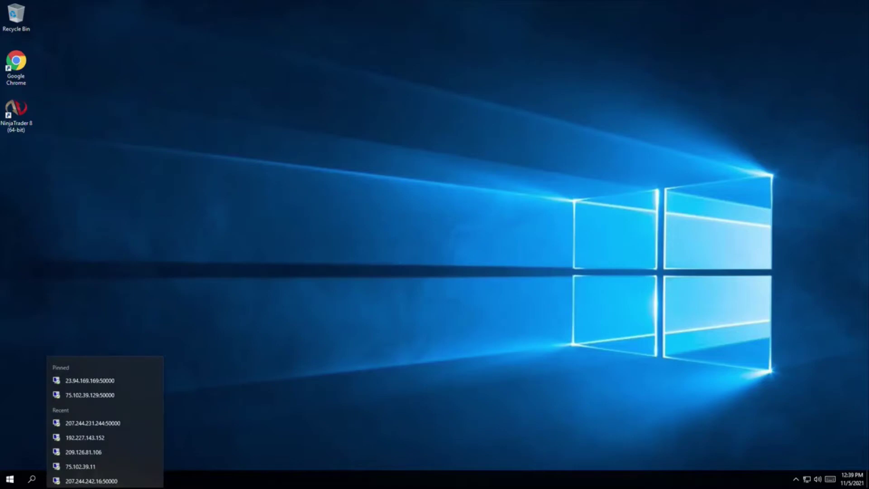
pyautogui.click(92, 422)
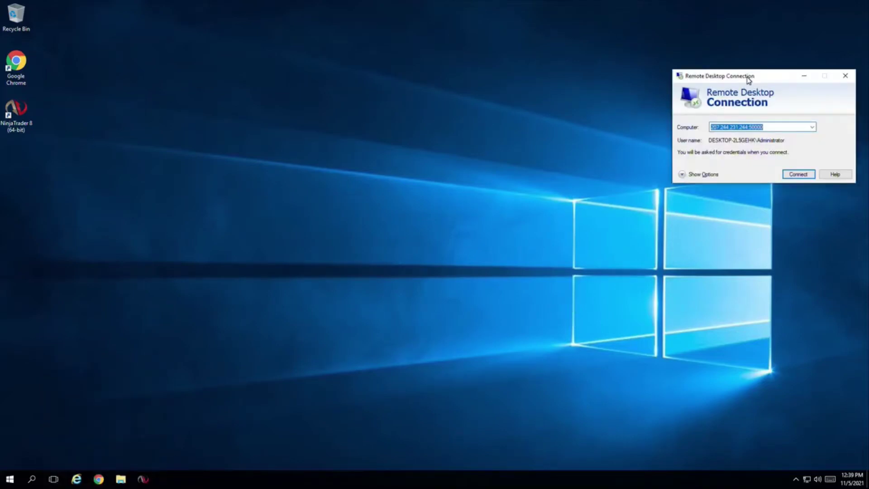
pyautogui.moveTo(748, 79); pyautogui.dragTo(393, 140)
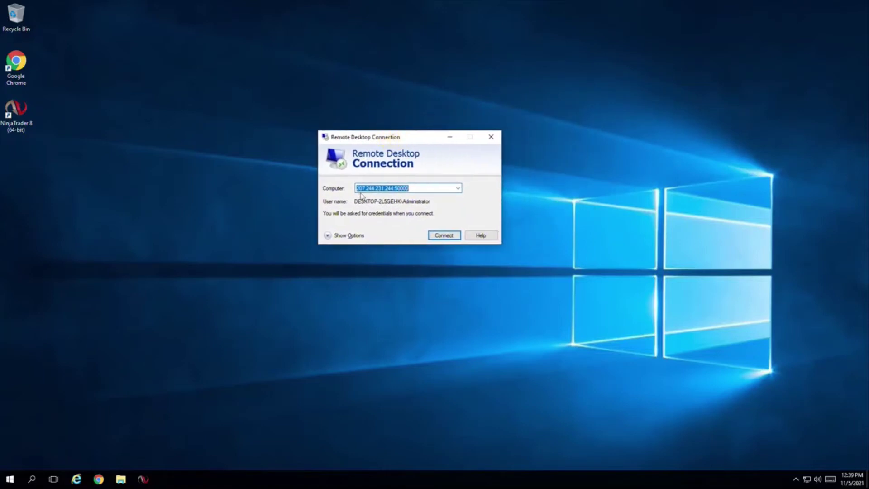
# Set the connection's user name to Account2 and allow saving credentials
pyautogui.click(352, 233)
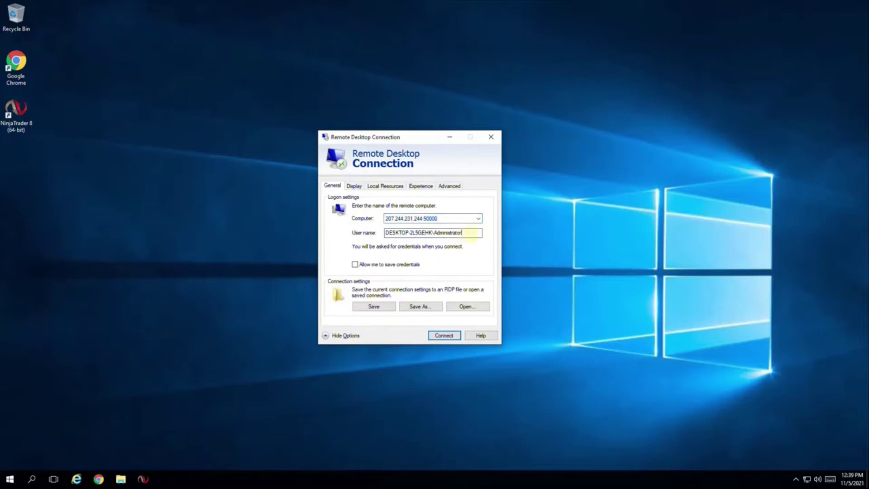
pyautogui.moveTo(465, 233); pyautogui.dragTo(366, 233)
pyautogui.write('Ad')
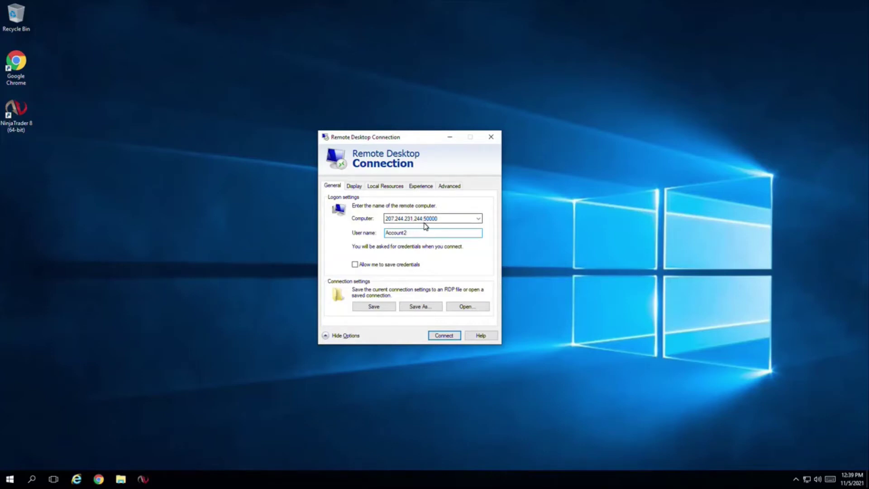
pyautogui.click(376, 266)
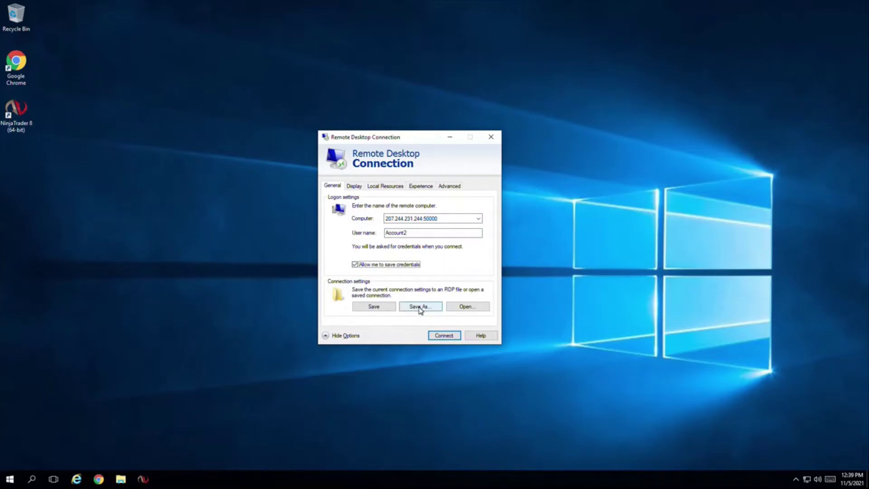
# Connect to the server, signing in with Account2's password
pyautogui.click(446, 335)
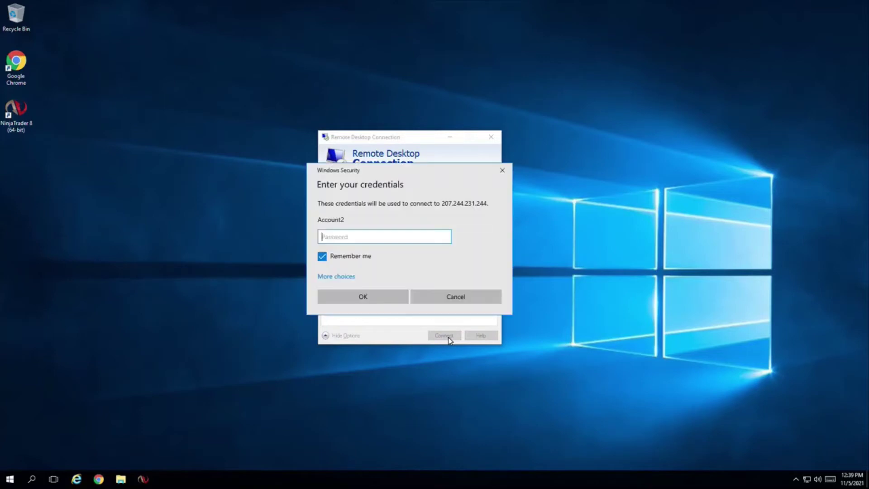
pyautogui.click(345, 237)
pyautogui.click(363, 296)
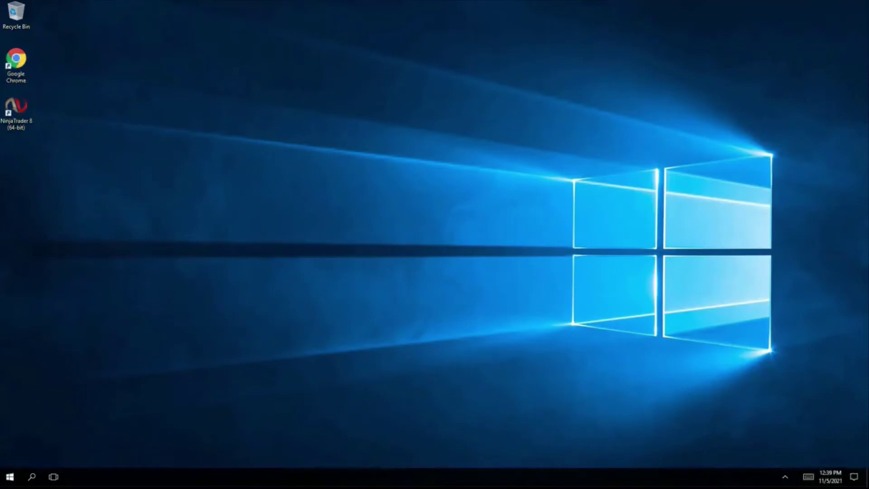
# Stop Server Manager starting at logon, close it, and launch NinjaTrader 8 remotely
pyautogui.moveTo(434, 5); pyautogui.dragTo(443, 55)
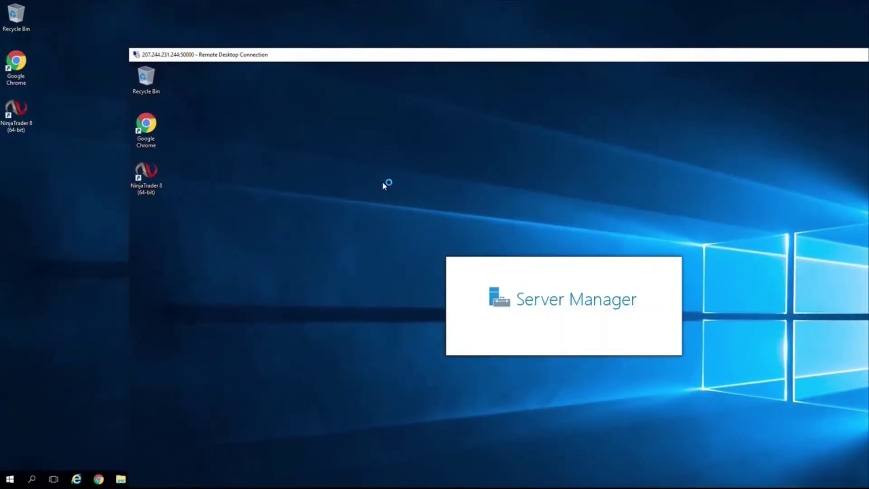
pyautogui.moveTo(444, 55); pyautogui.dragTo(339, 2)
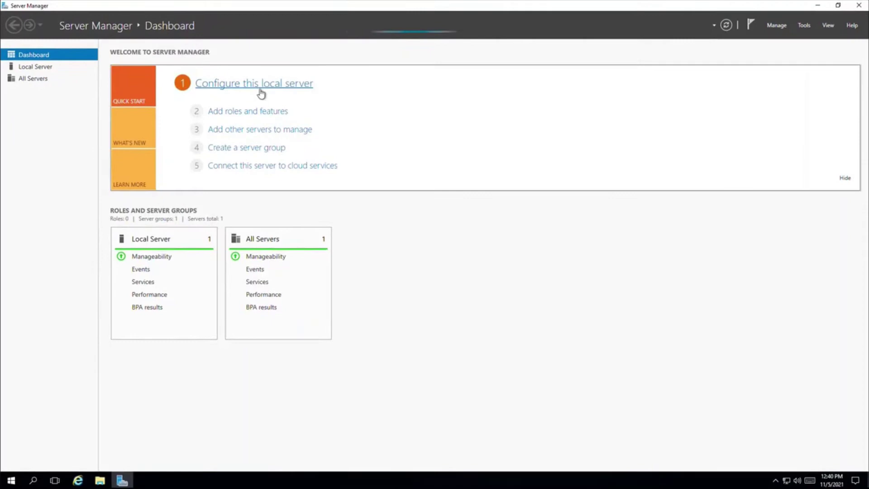
pyautogui.click(775, 26)
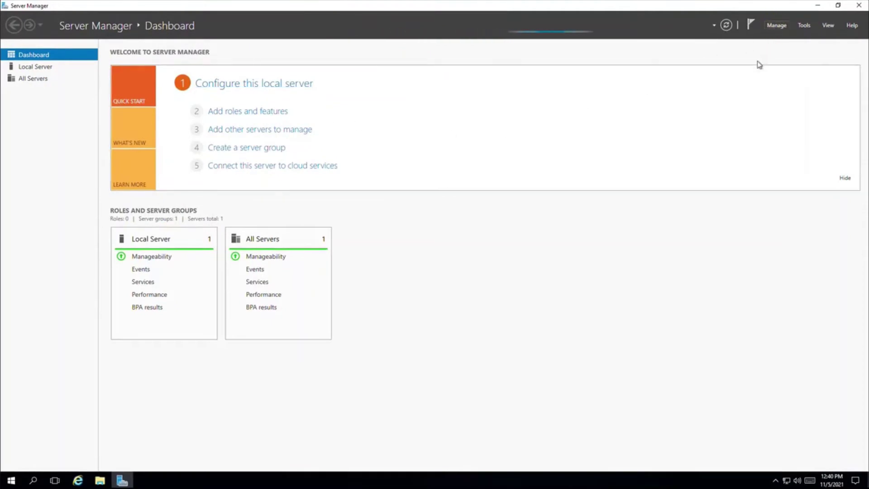
pyautogui.click(717, 82)
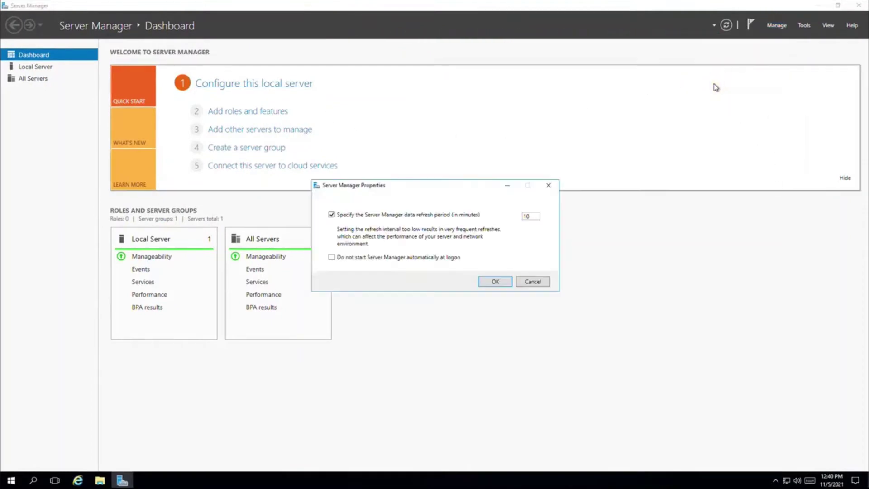
pyautogui.click(392, 257)
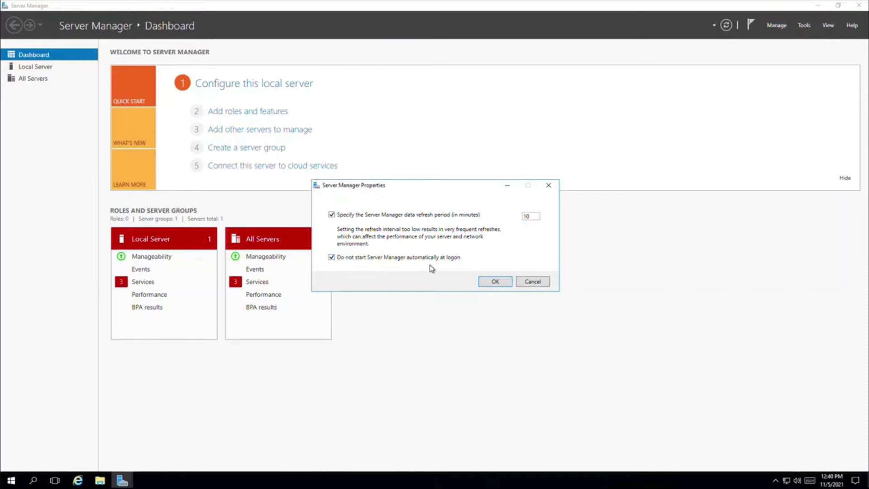
pyautogui.click(494, 281)
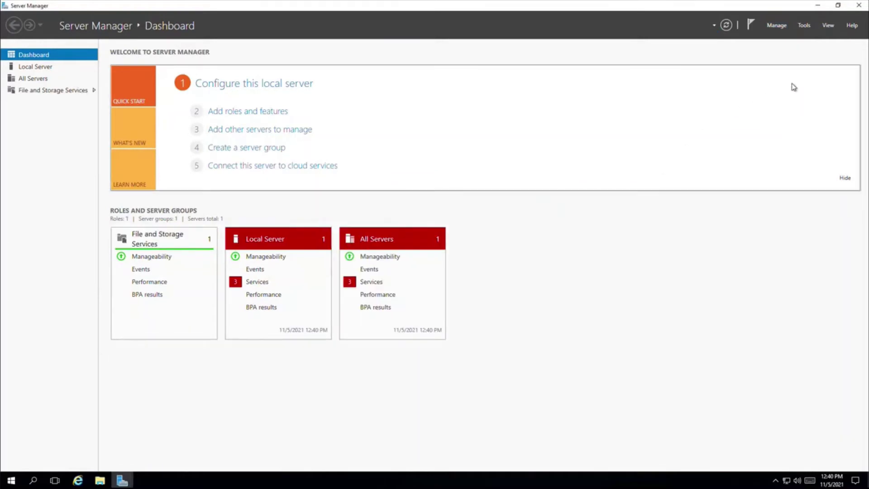
pyautogui.click(858, 8)
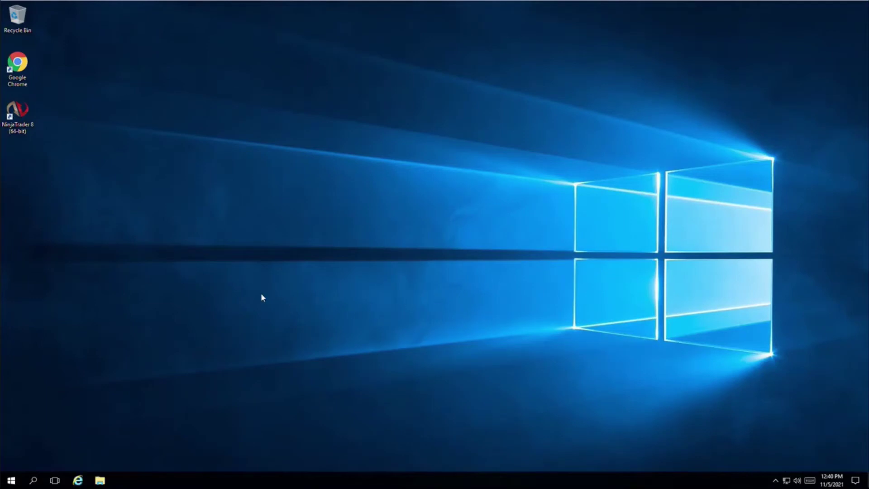
pyautogui.doubleClick(26, 123)
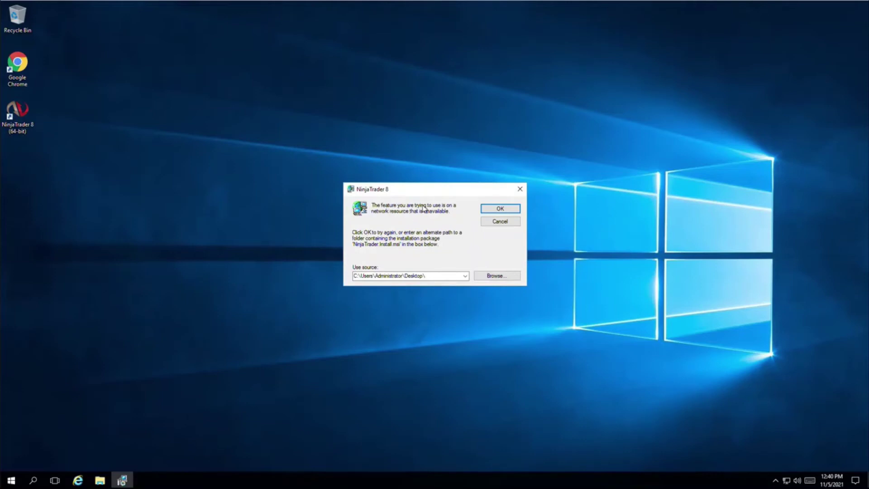
# Launch Google Chrome from the desktop while the NinjaTrader source error stays open
pyautogui.doubleClick(25, 72)
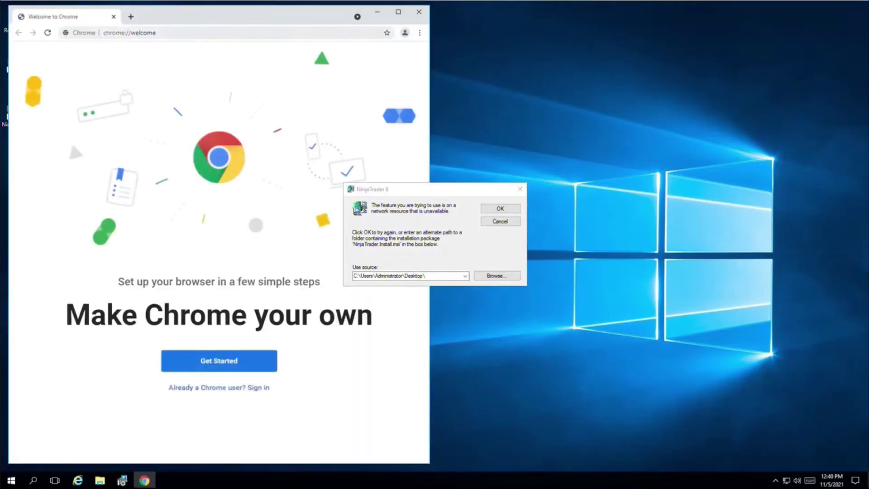
# Search 'ninjatrader 8' in Chrome and open the NinjaTrader Direct Download page
pyautogui.click(178, 32)
pyautogui.write('ninja')
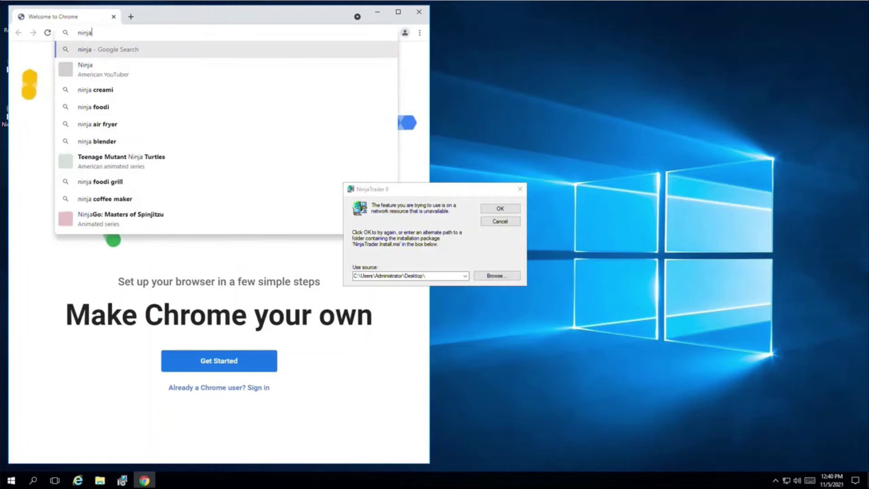
pyautogui.write('trader 8')
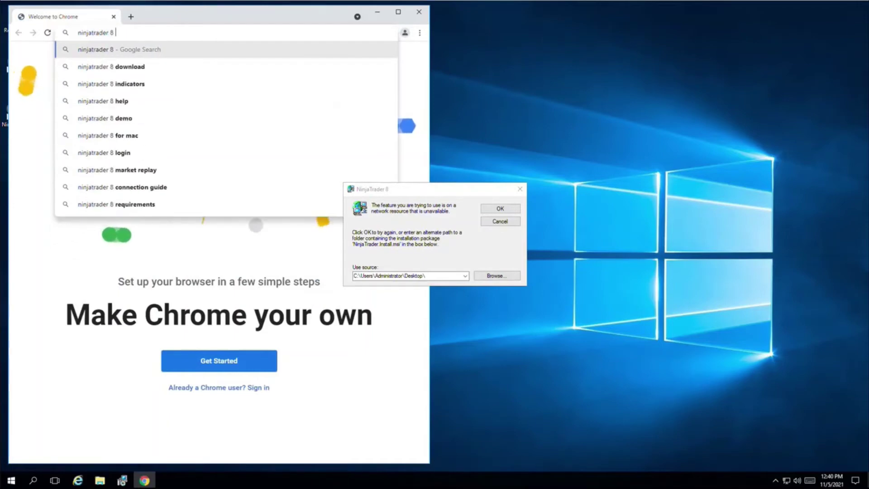
pyautogui.click(160, 68)
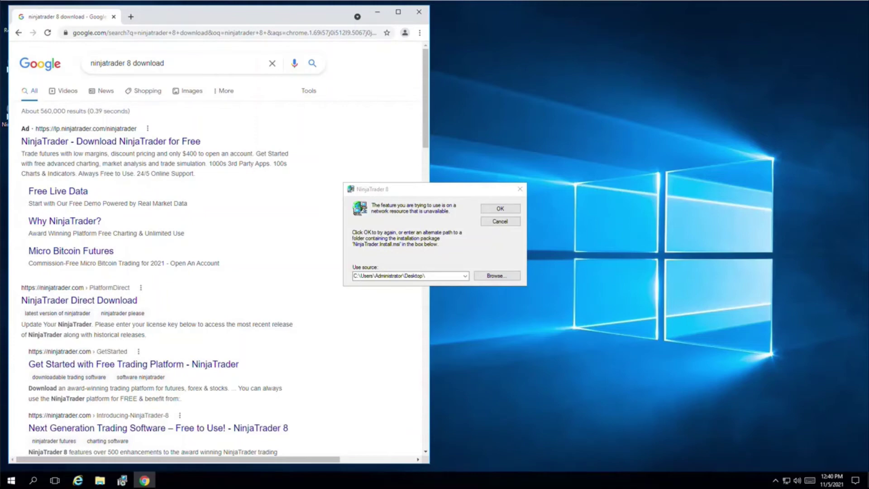
pyautogui.click(65, 301)
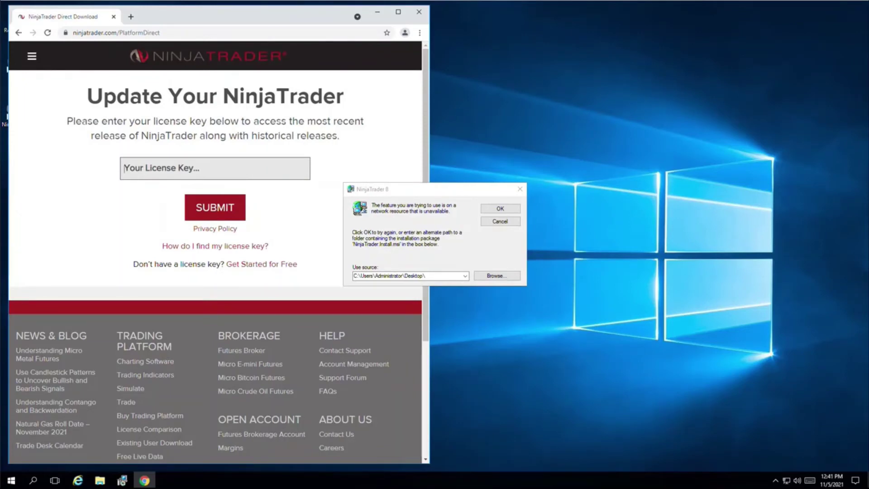
# Submit the pasted license key and download NinjaTrader.Install.msi version 8.0.25.0
pyautogui.hotkey('ctrl', 'v')
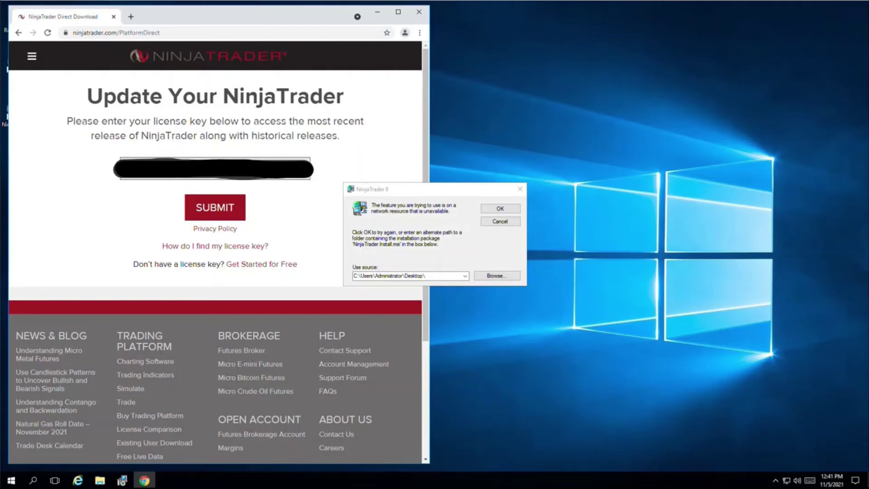
pyautogui.click(224, 204)
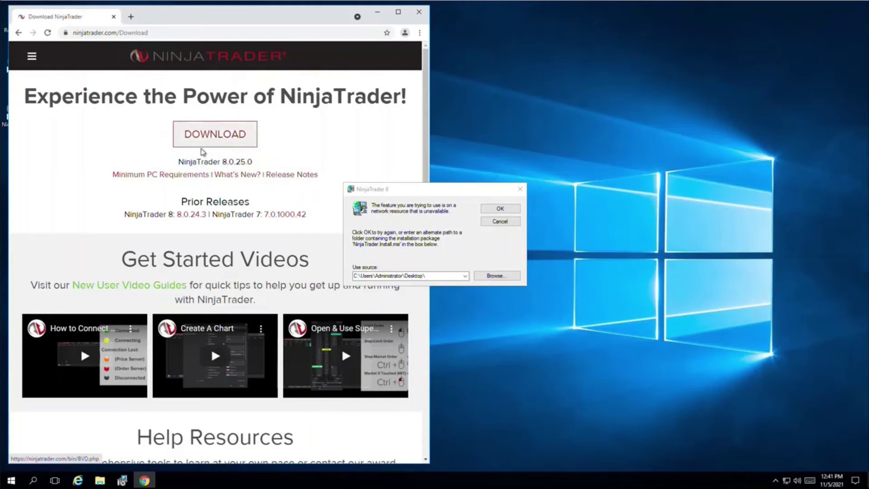
pyautogui.click(220, 142)
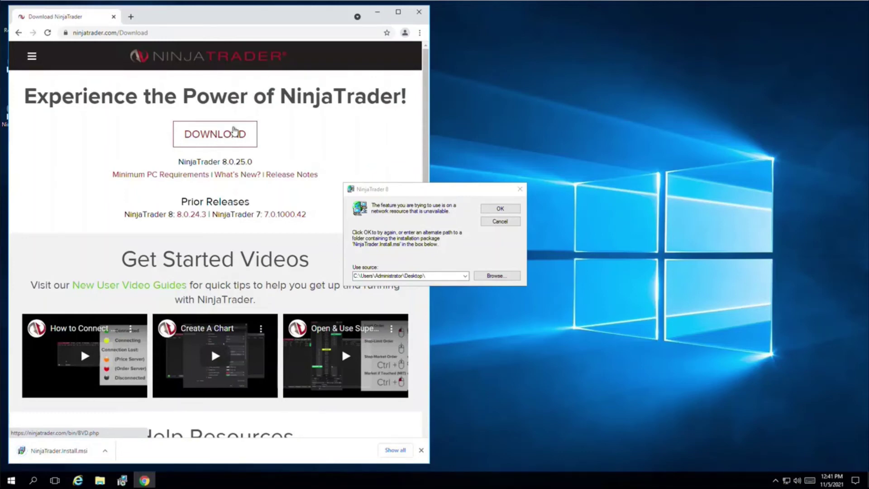
pyautogui.click(105, 450)
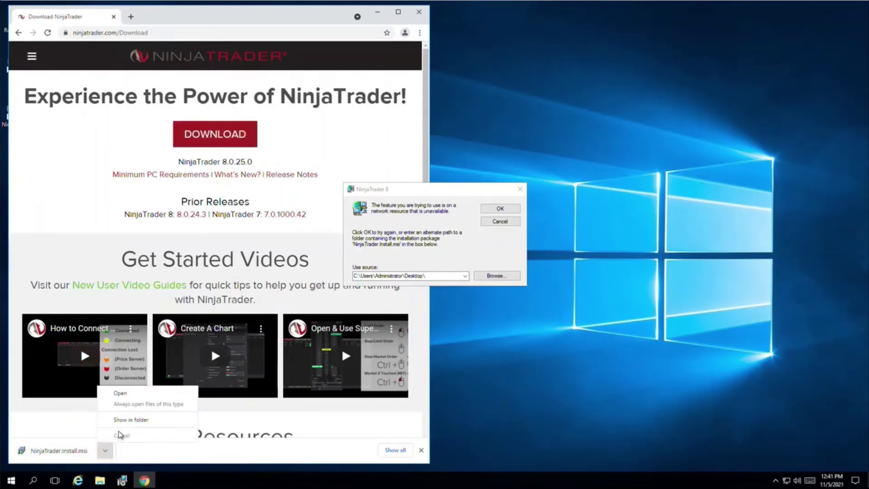
# Set the NinjaTrader 8 installer's package source to NinjaTrader.Install in Downloads
pyautogui.click(131, 419)
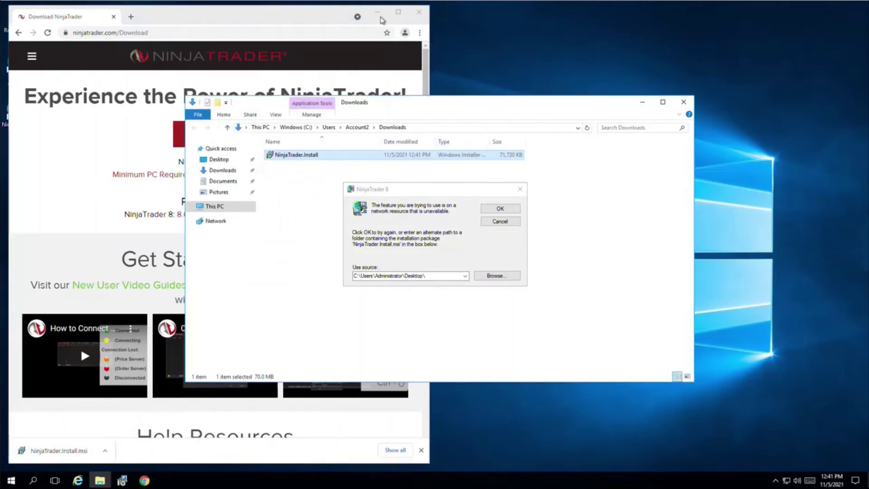
pyautogui.click(377, 14)
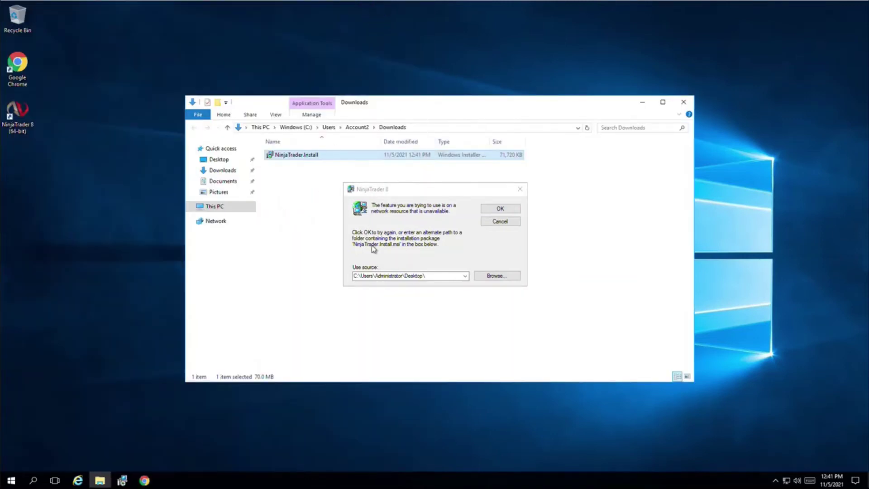
pyautogui.click(497, 276)
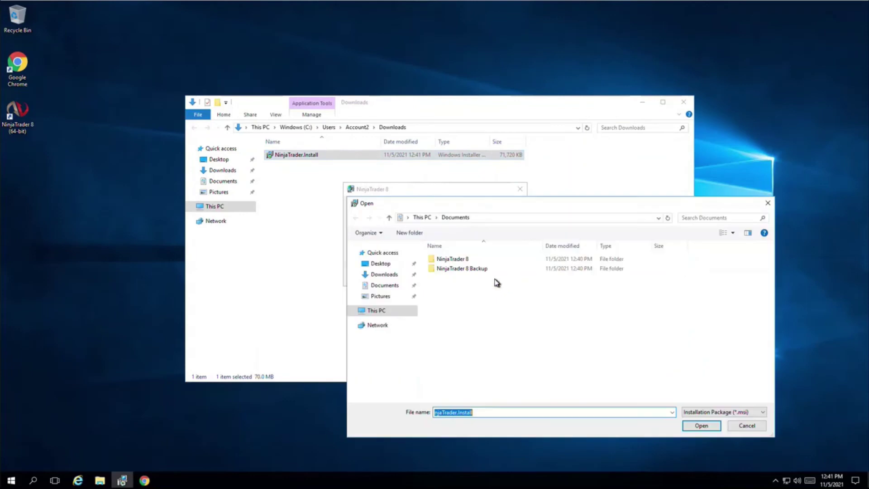
pyautogui.click(384, 274)
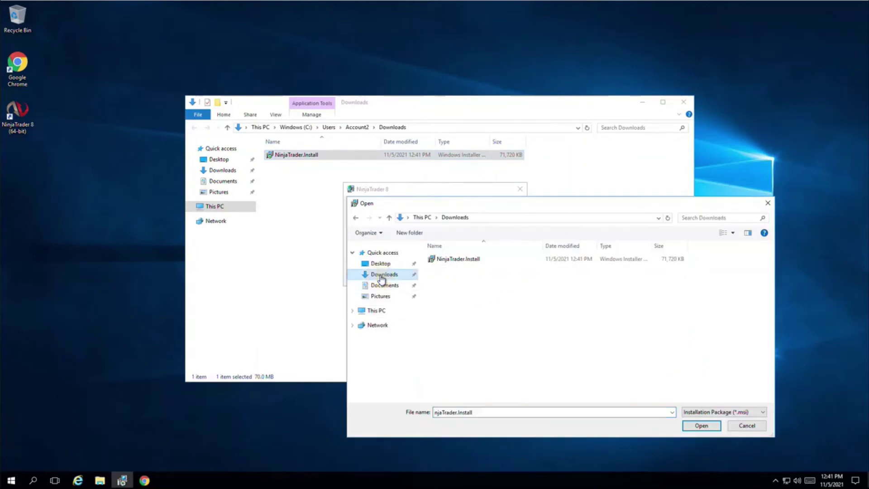
pyautogui.click(460, 259)
pyautogui.click(701, 425)
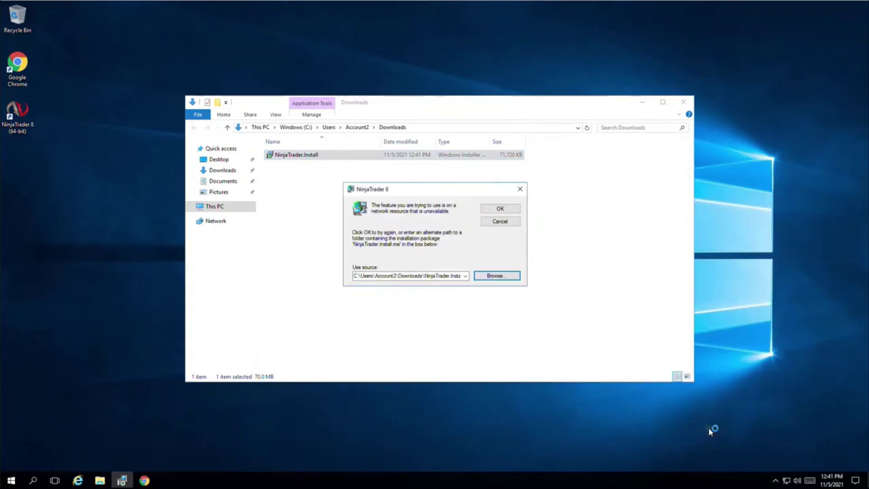
# Retry the install, approve the administrator prompts, and close the Downloads folder
pyautogui.click(501, 209)
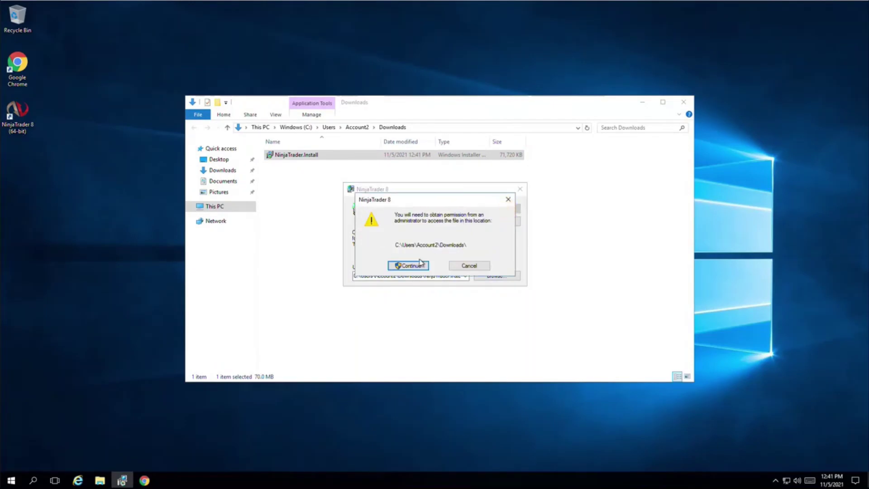
pyautogui.click(417, 267)
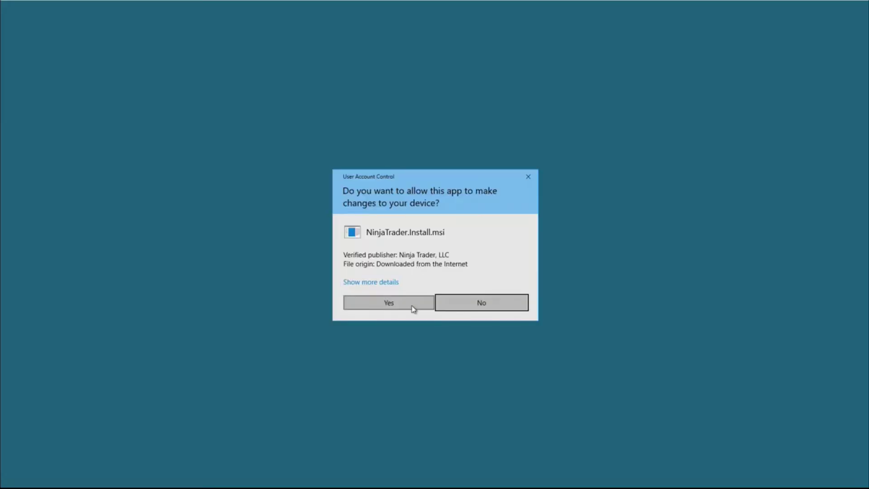
pyautogui.click(413, 303)
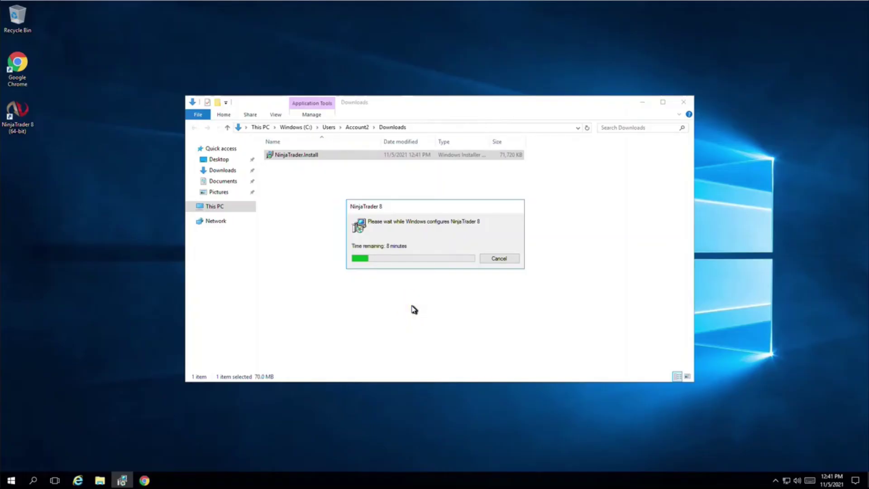
pyautogui.click(683, 103)
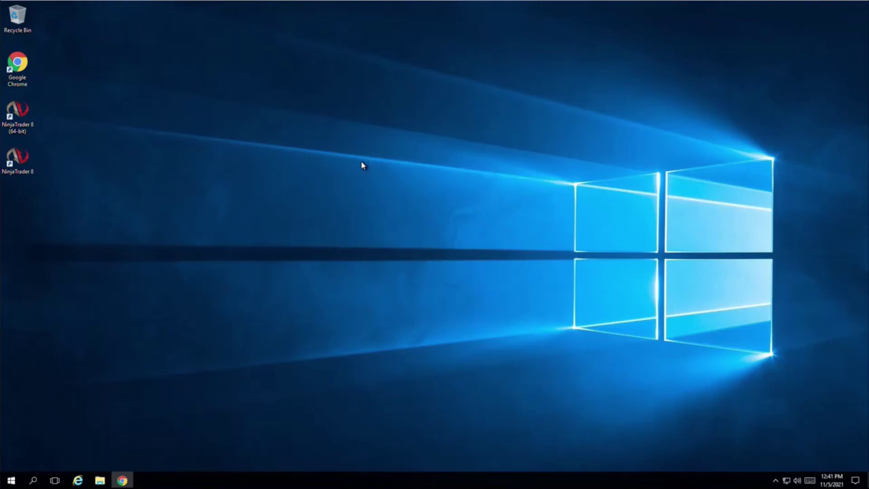
# Launch NinjaTrader 8 (64-bit) in both Remote Desktop sessions, rearranging and maximizing the windows
pyautogui.click(339, 188)
pyautogui.doubleClick(18, 115)
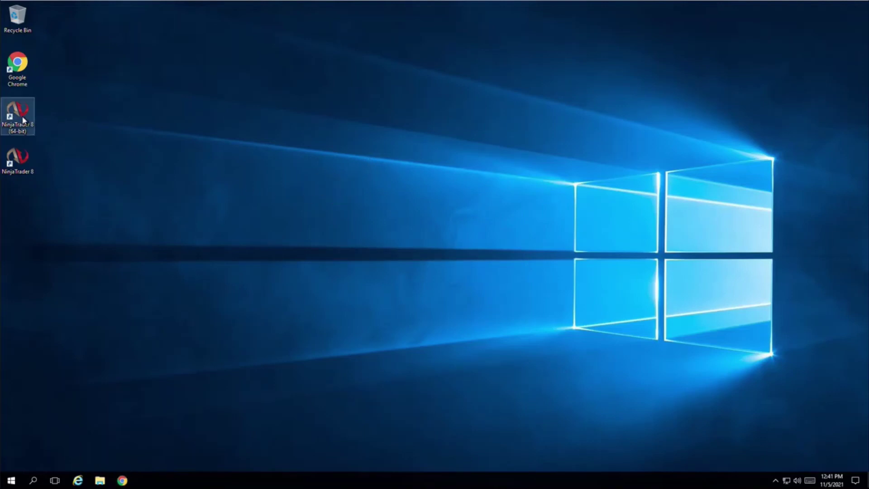
pyautogui.click(126, 114)
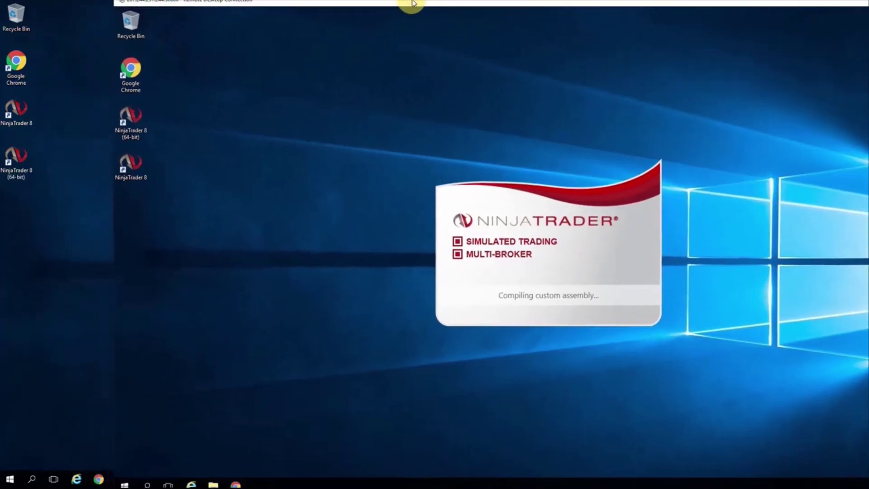
pyautogui.moveTo(423, 1); pyautogui.dragTo(447, 12)
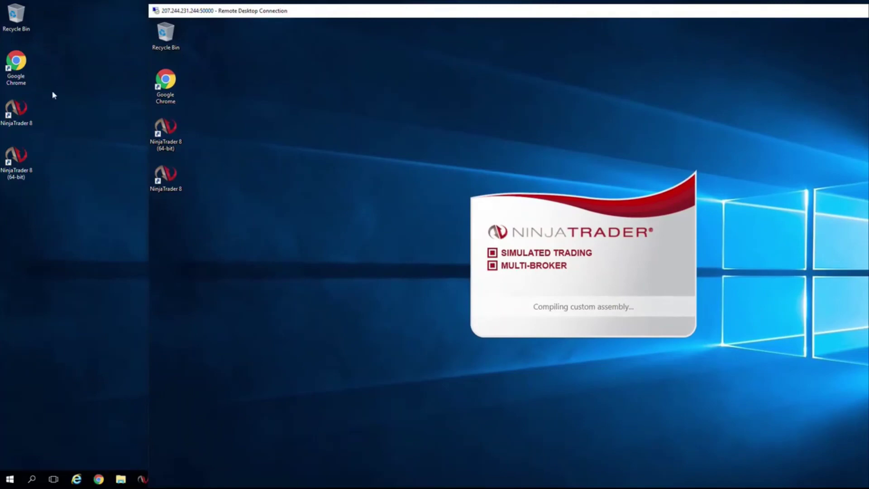
pyautogui.doubleClick(24, 167)
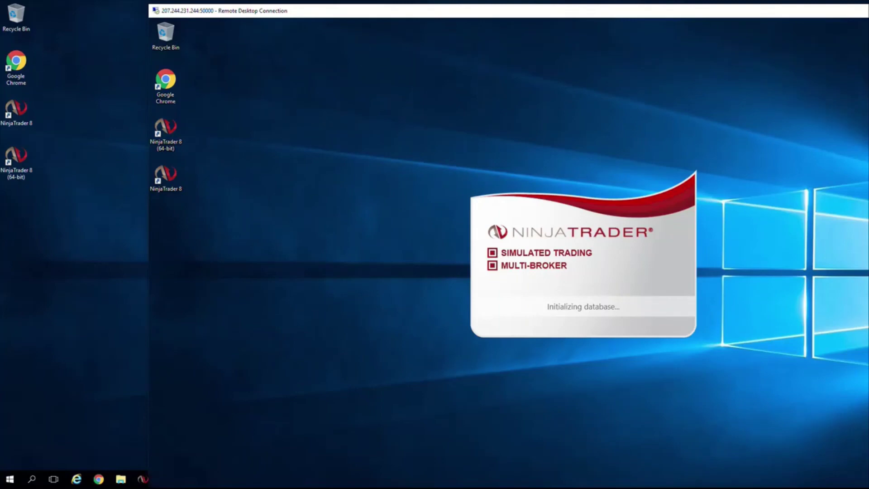
pyautogui.doubleClick(154, 10)
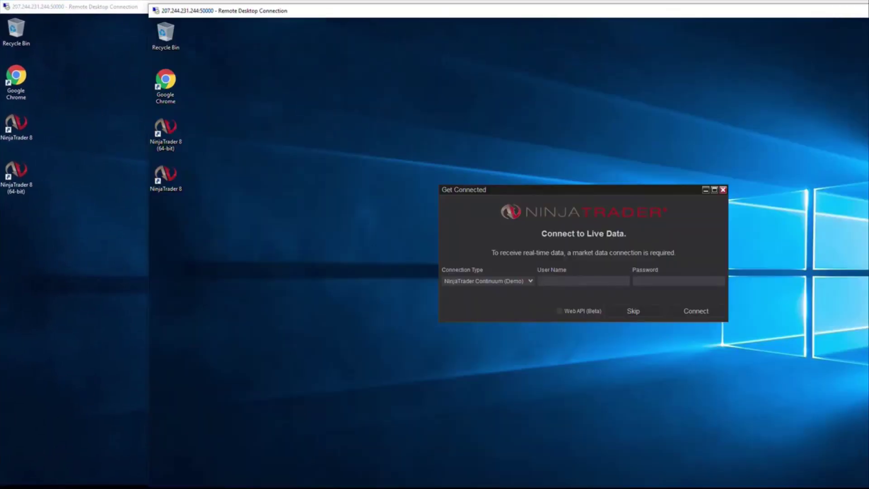
# Skip the live data connection and dismiss Getting Started with 'Do not show again' ticked
pyautogui.moveTo(578, 17); pyautogui.dragTo(778, 22)
pyautogui.click(842, 328)
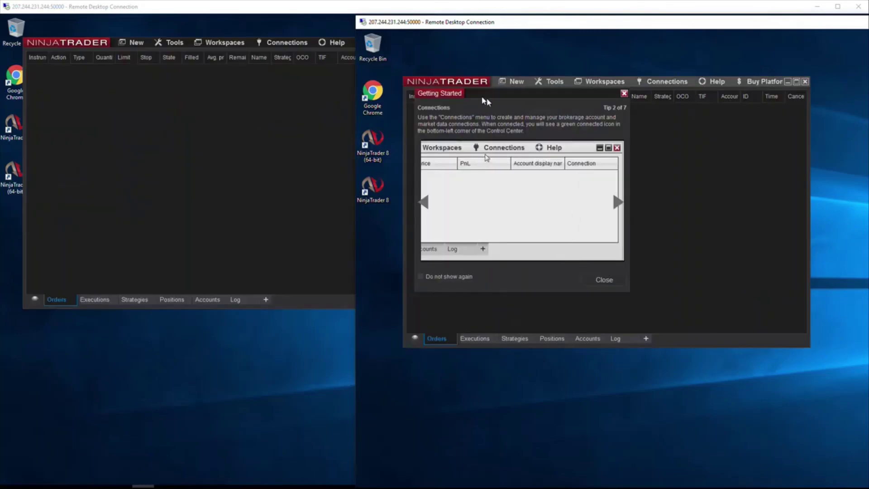
pyautogui.moveTo(544, 27)
pyautogui.mouseDown()
pyautogui.moveTo(532, 73)
pyautogui.moveTo(524, 73)
pyautogui.mouseUp()
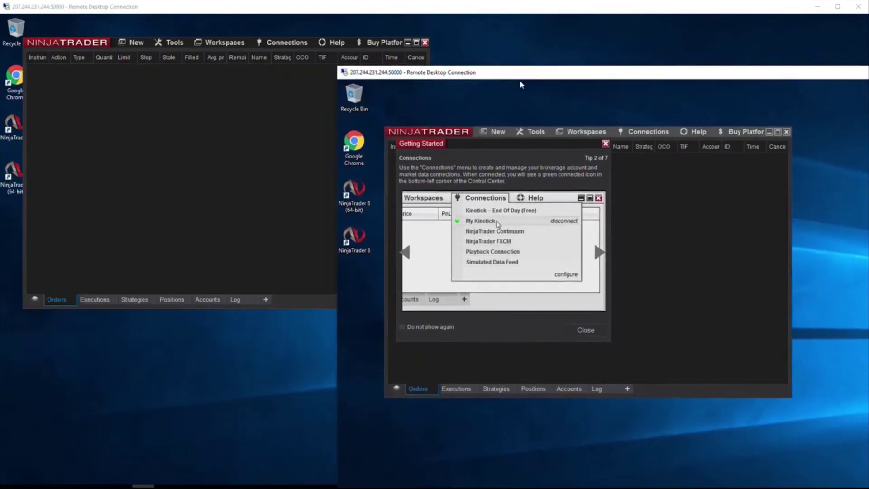
pyautogui.click(402, 326)
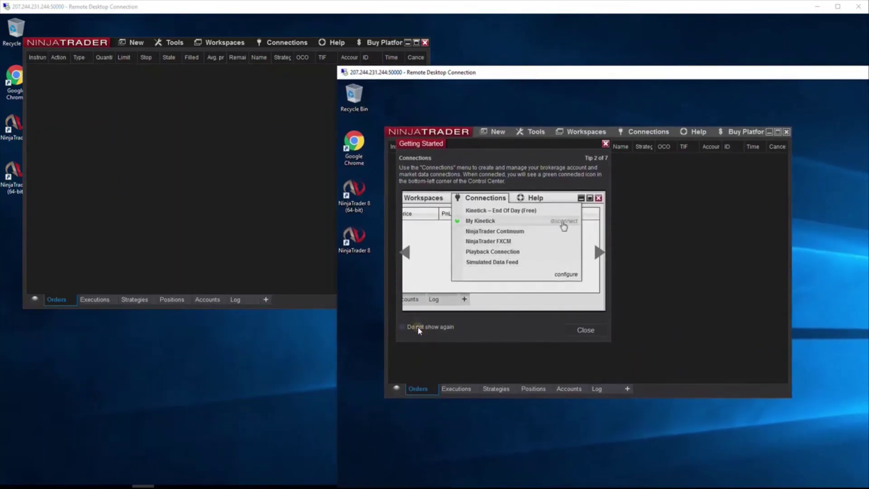
pyautogui.click(590, 331)
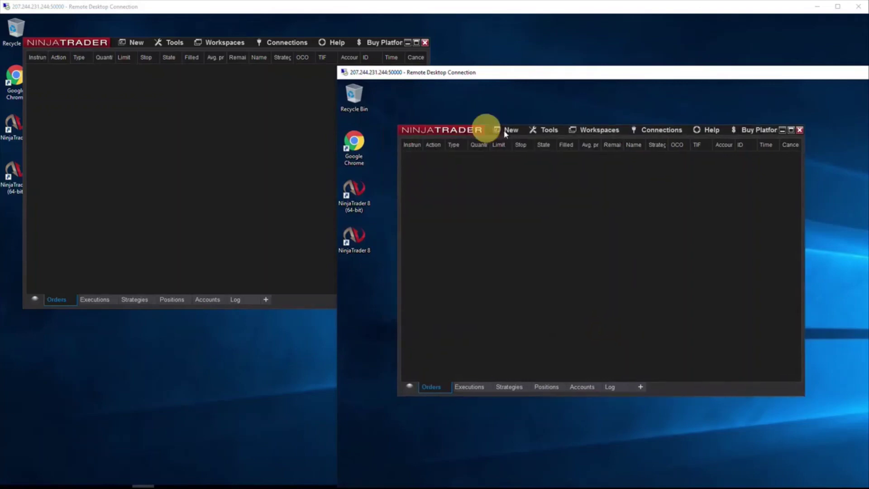